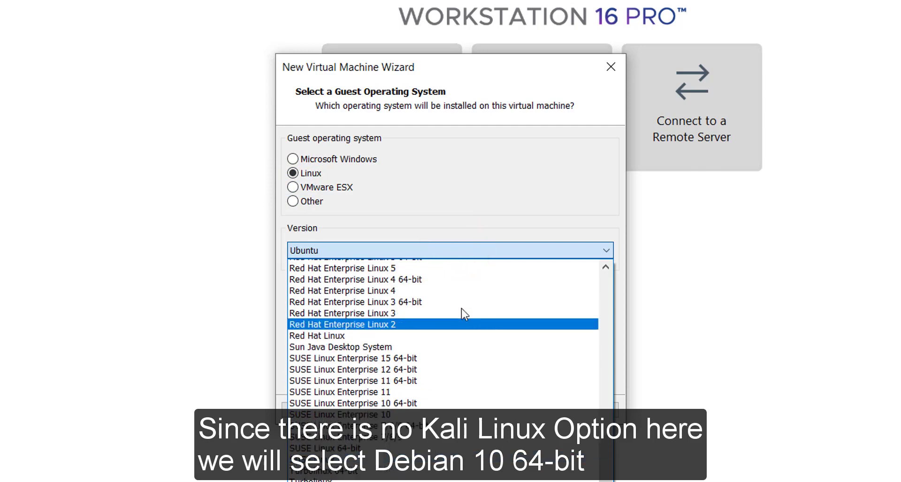
scroll(460, 308, up, 5)
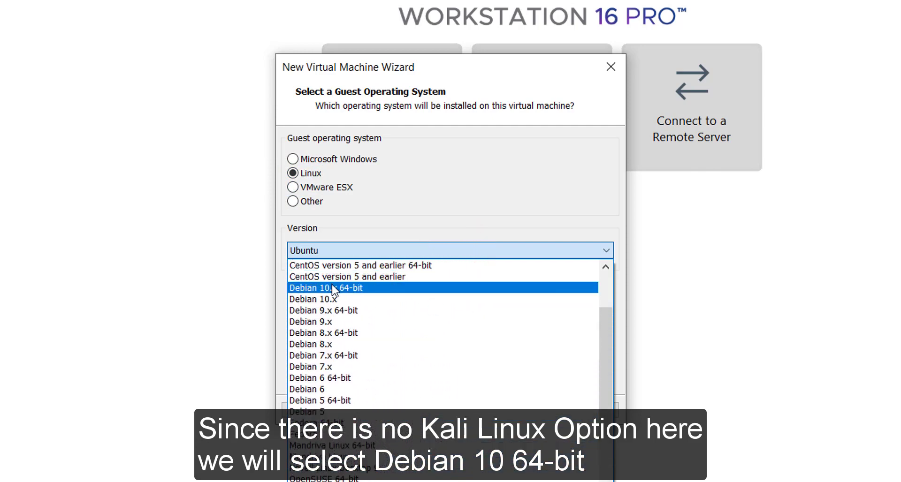
Select Debian 10.x 64-bit as the Linux guest version
click(370, 292)
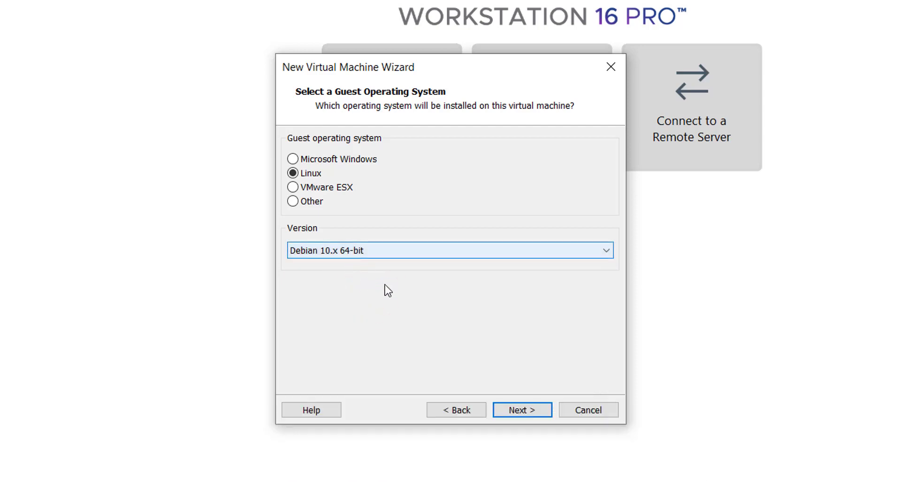
Name the new virtual machine 'Kali Linux' and browse to Local Disk (E:) for its location
click(529, 411)
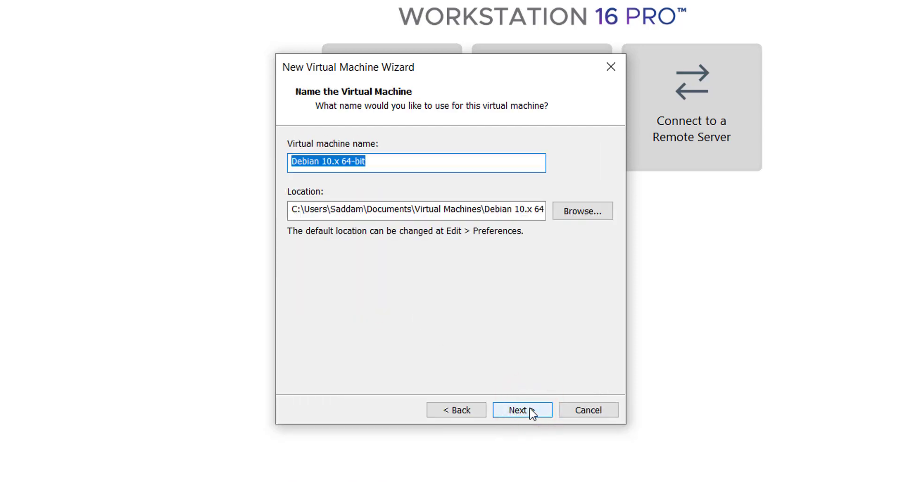
text(Ka)
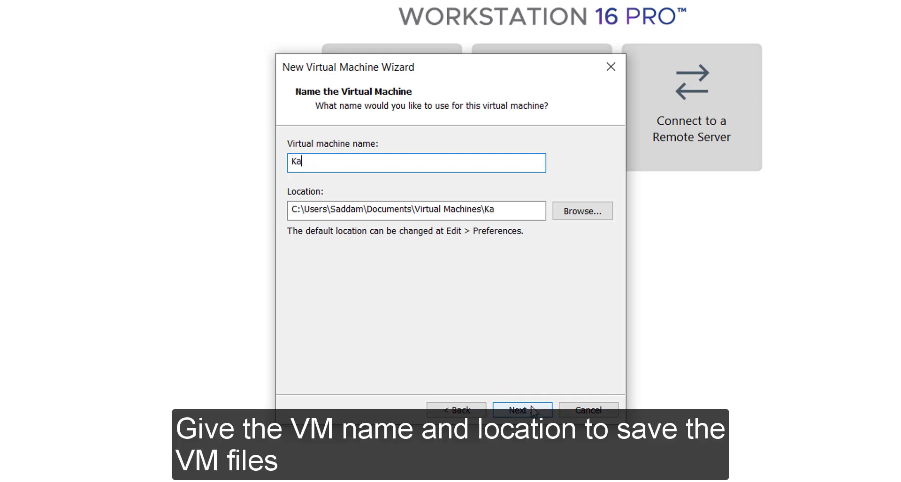
text(li Linux)
click(584, 214)
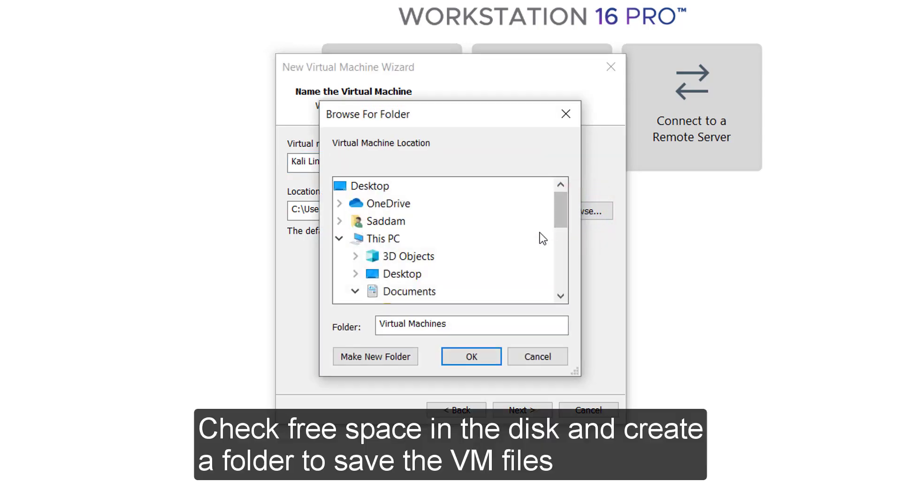
scroll(540, 244, down, 3)
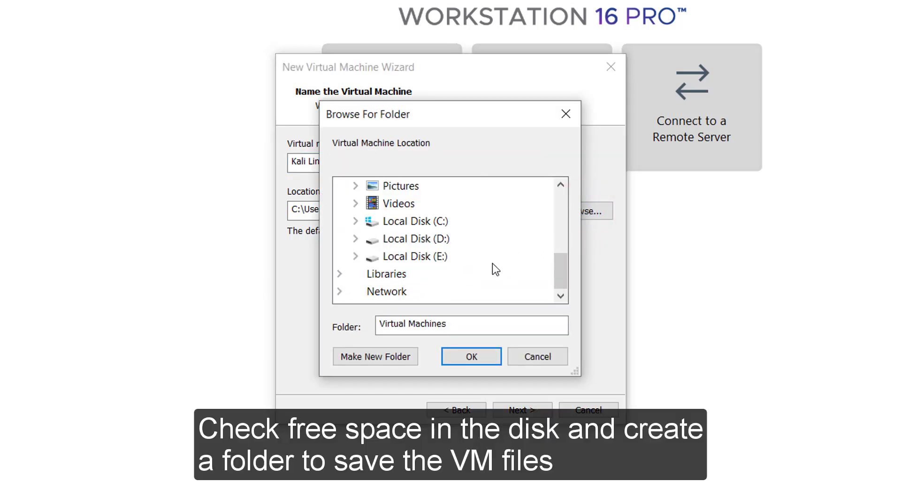
click(439, 259)
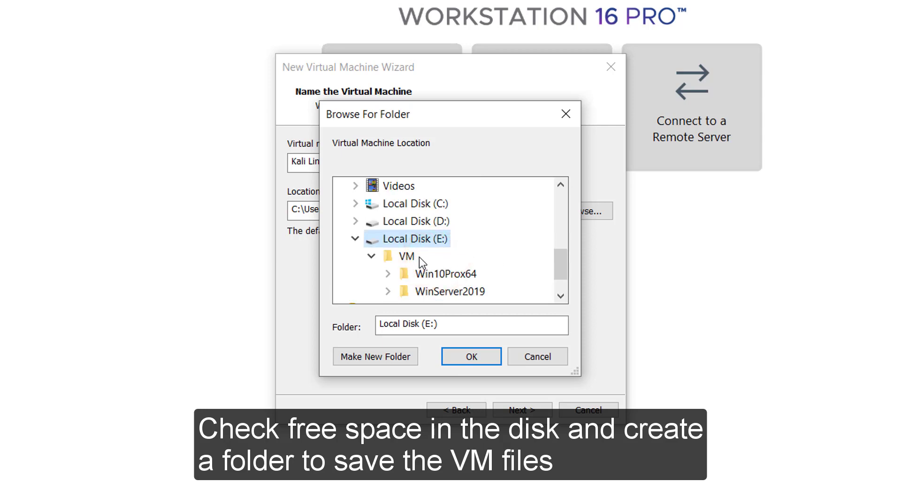
Create a new 'Kali Linux' folder under E:\VM and use it as the VM location
click(410, 257)
click(388, 358)
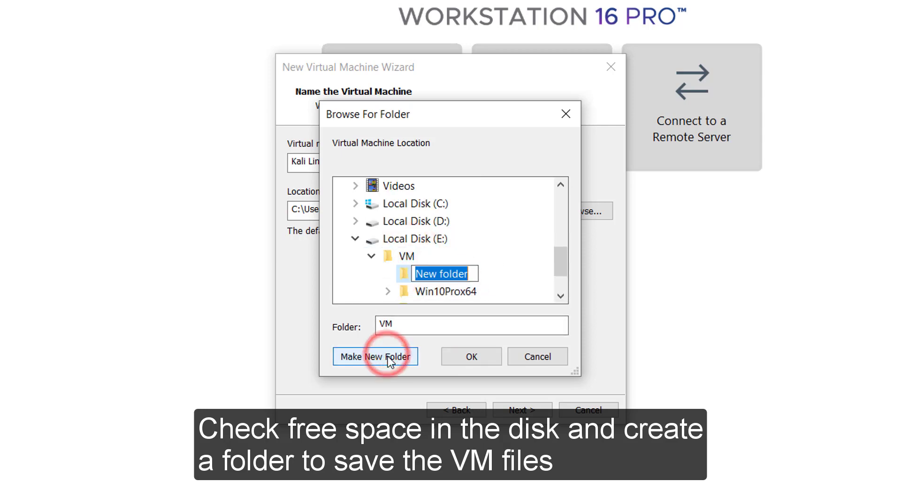
text(Kali )
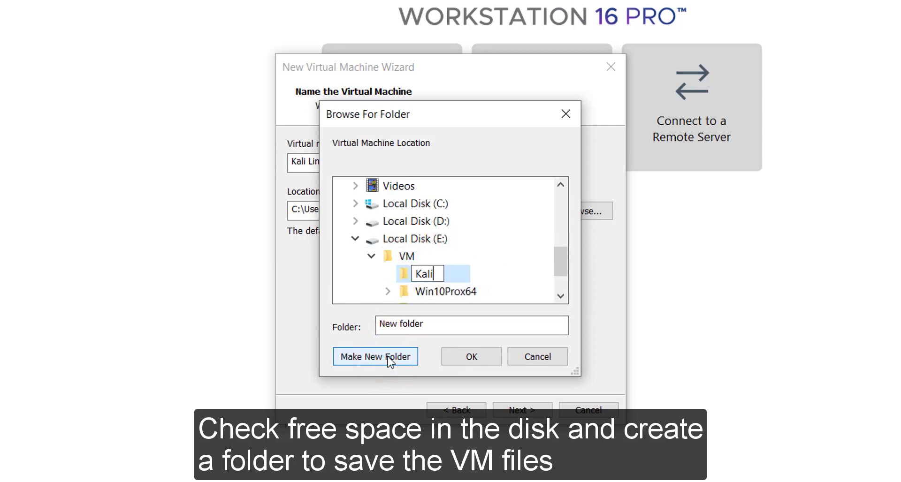
text(Linux)
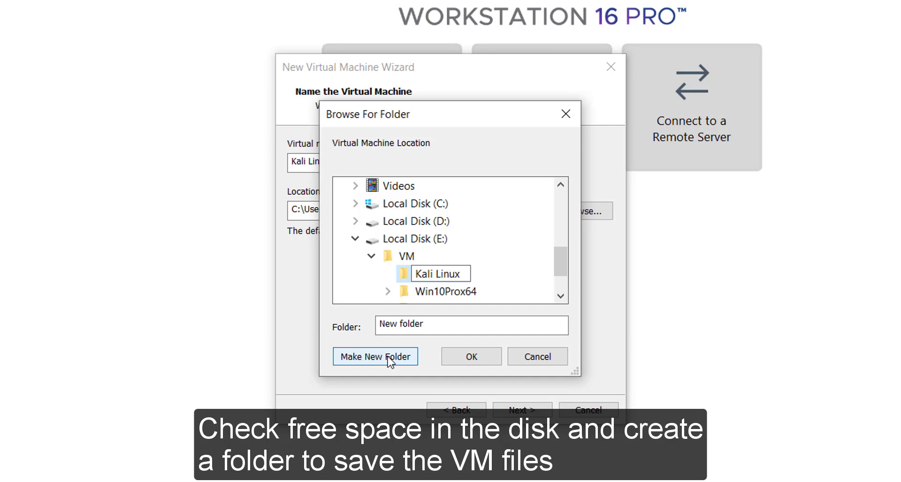
click(402, 274)
click(480, 353)
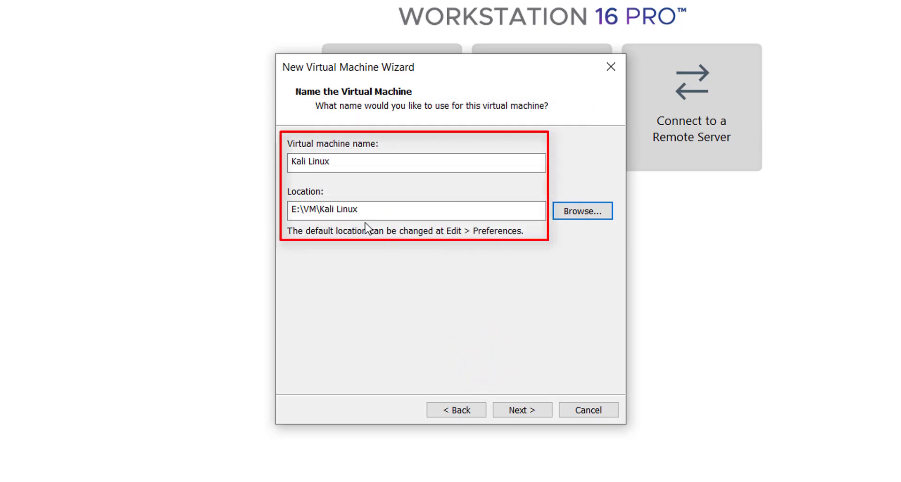
click(535, 413)
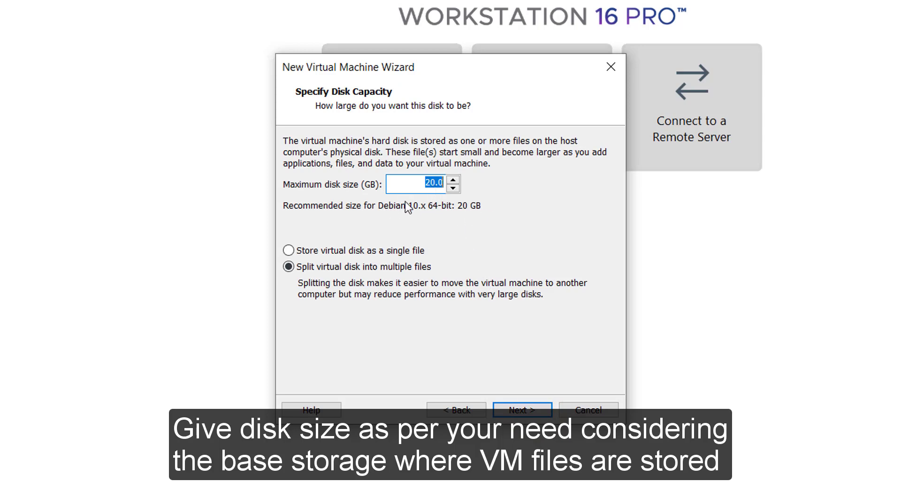
Set the maximum disk size to 80 GB, stored as a single file
click(429, 183)
key(BackSpace)
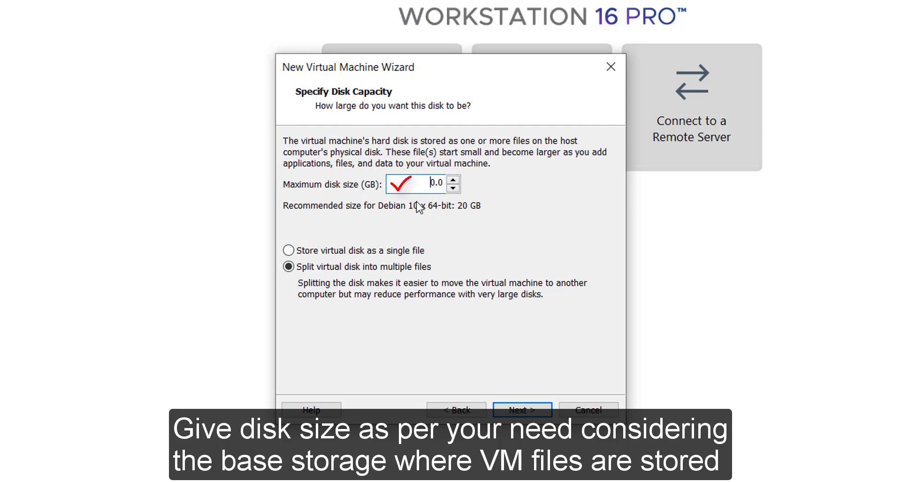
text(8)
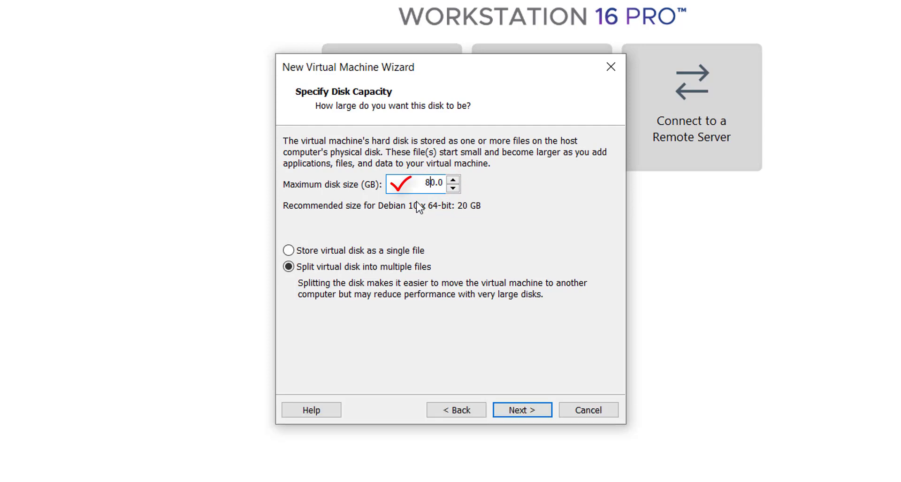
click(396, 256)
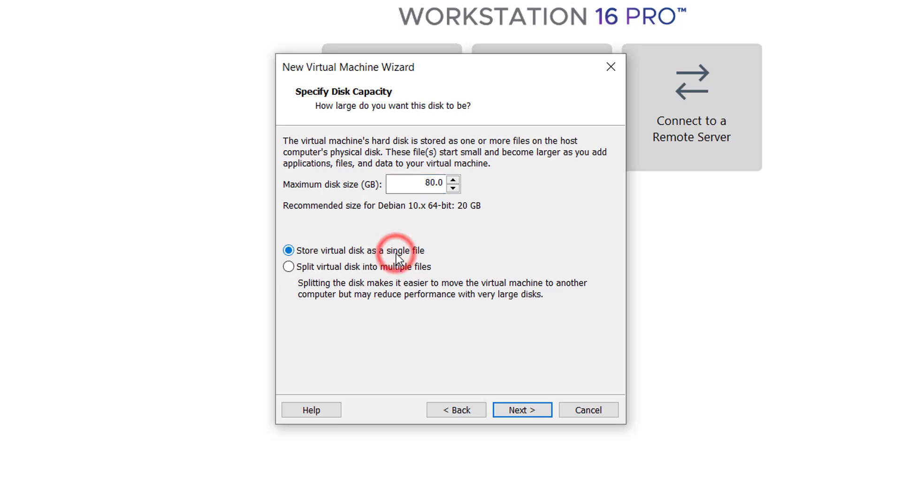
click(534, 413)
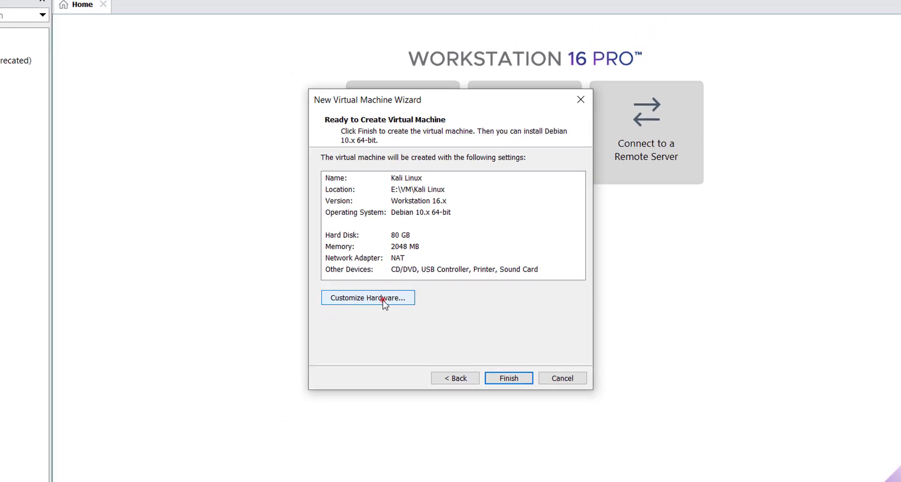
Give the virtual machine 4 GB of memory in its hardware settings
click(367, 314)
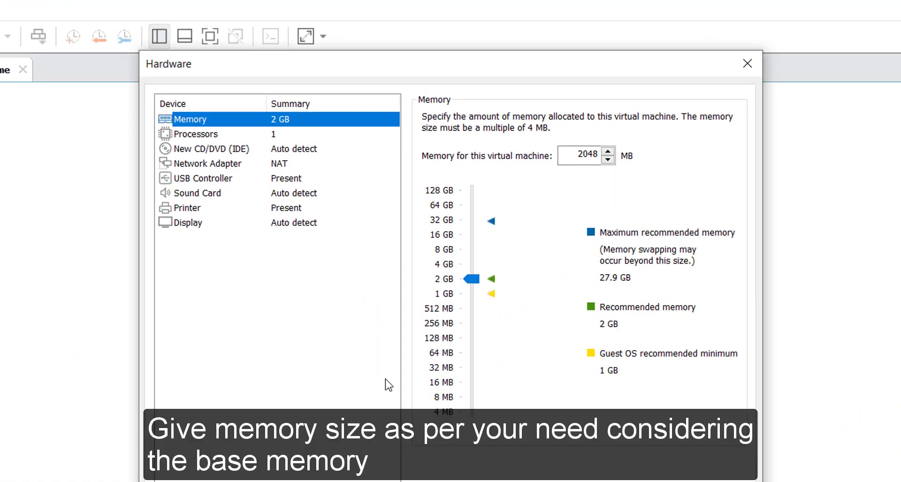
click(449, 265)
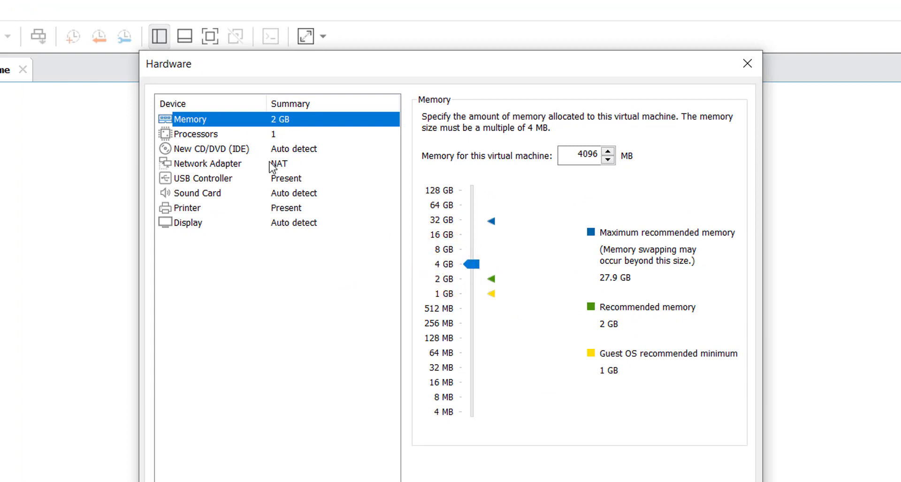
click(216, 136)
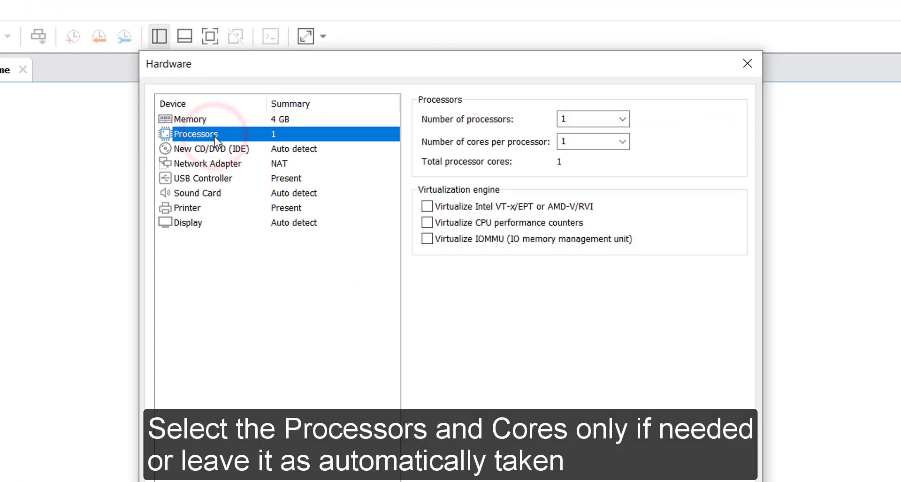
Load kali-linux-2020.4-installer-amd64_2.iso from Downloads\ISO into the virtual CD/DVD drive
click(217, 150)
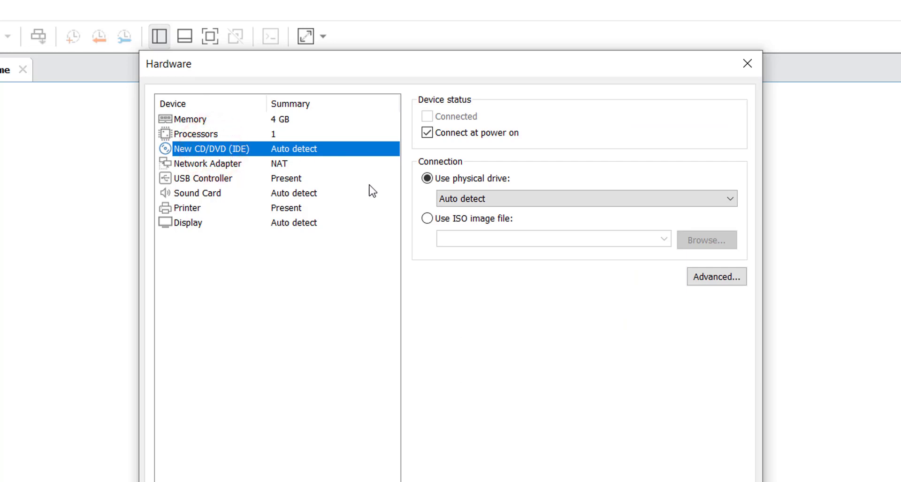
click(427, 223)
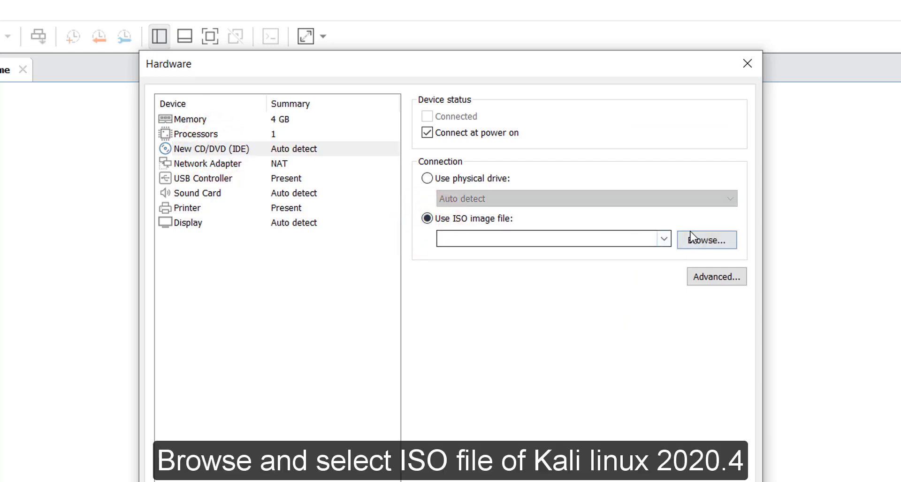
click(705, 242)
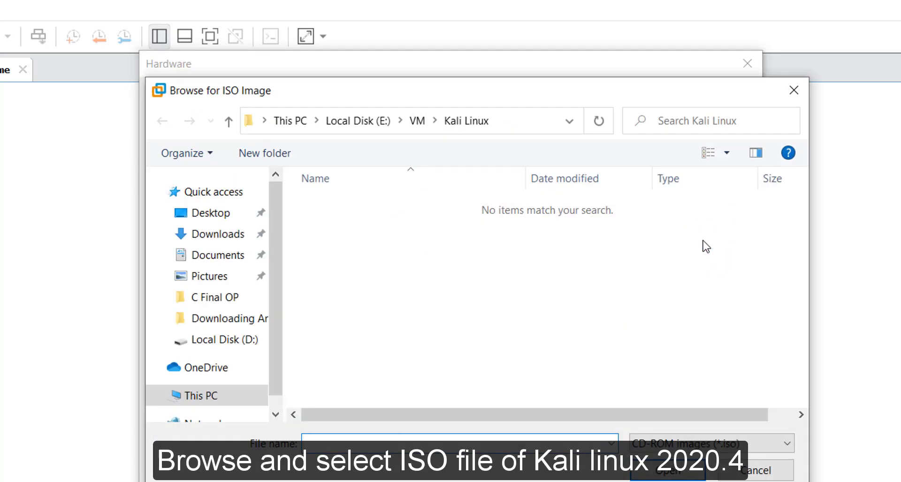
click(218, 233)
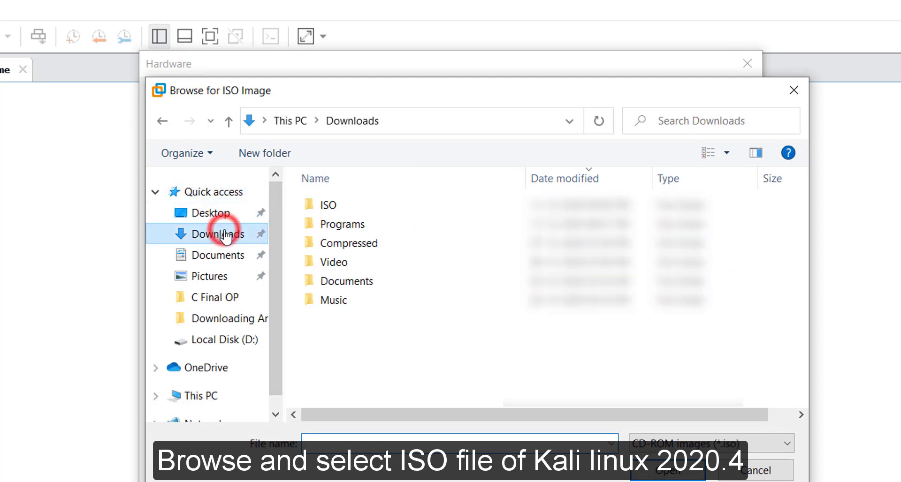
double_click(324, 205)
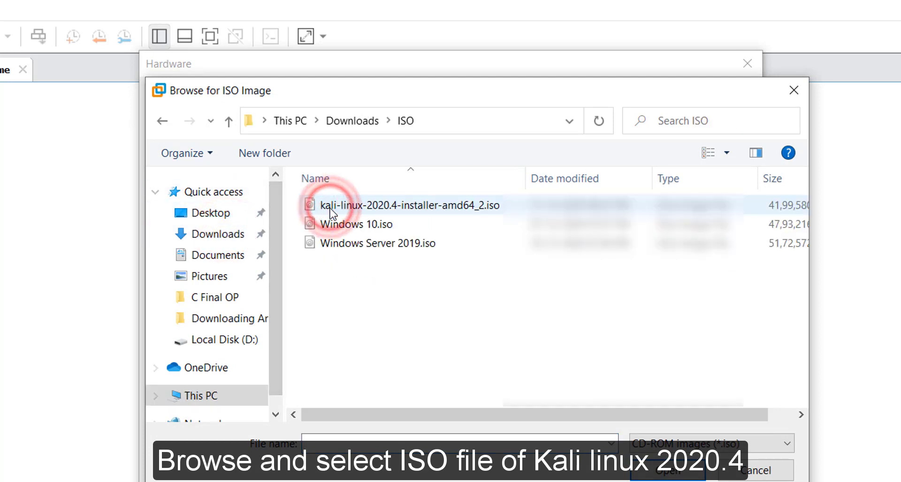
click(443, 207)
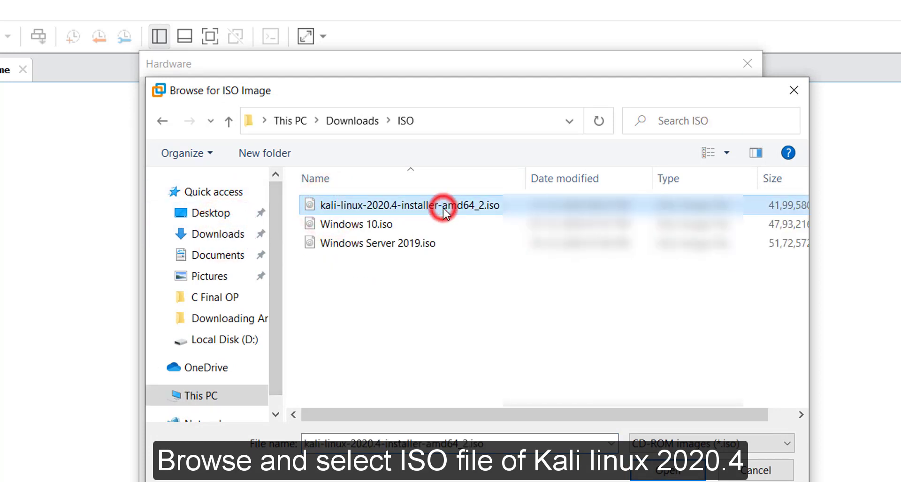
click(665, 469)
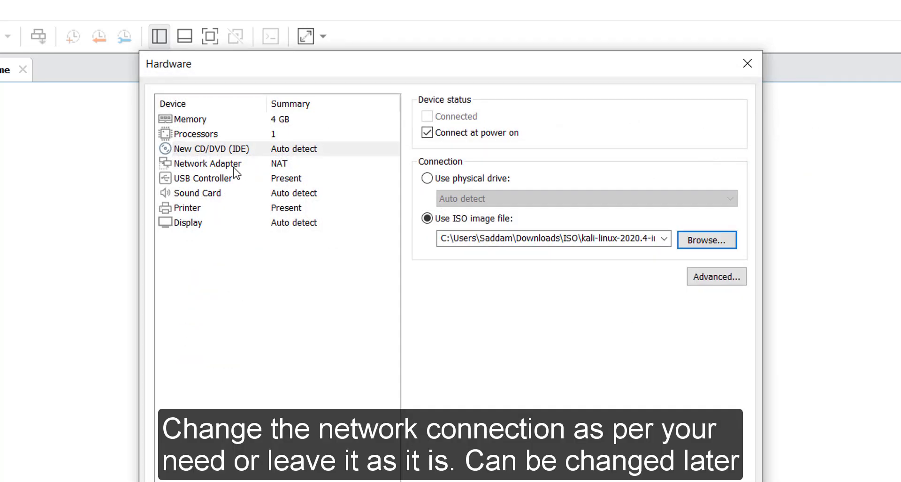
Review the network adapter, USB controller, sound card, printer and display settings
click(233, 168)
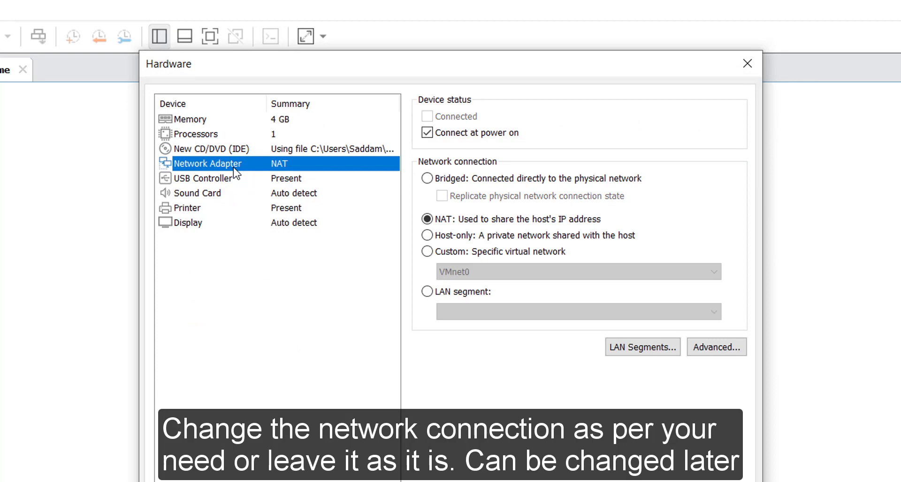
click(236, 177)
click(230, 193)
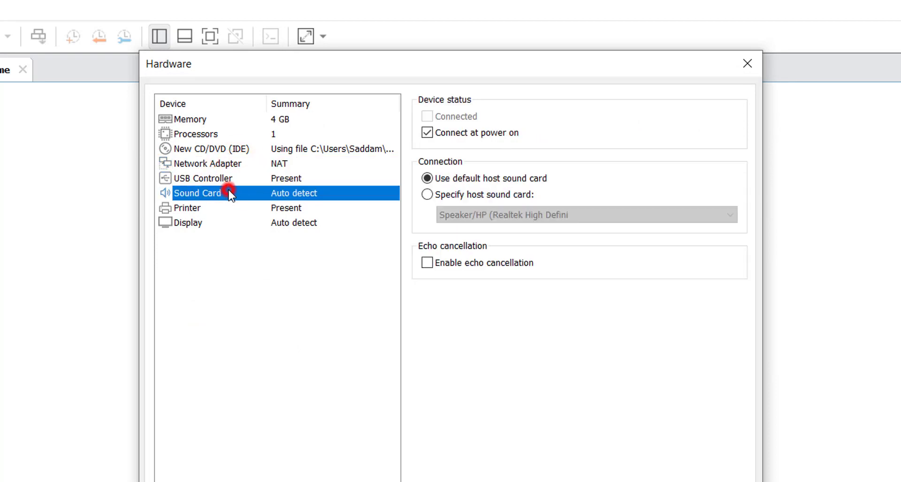
click(240, 207)
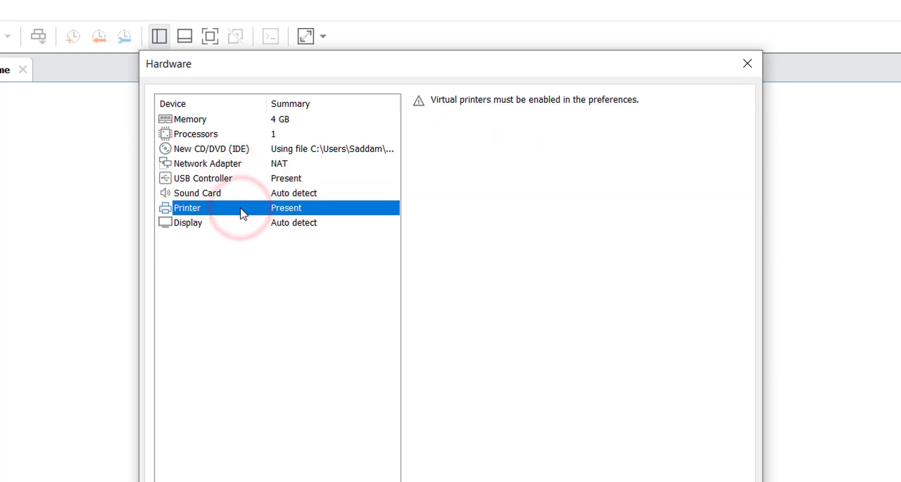
click(247, 222)
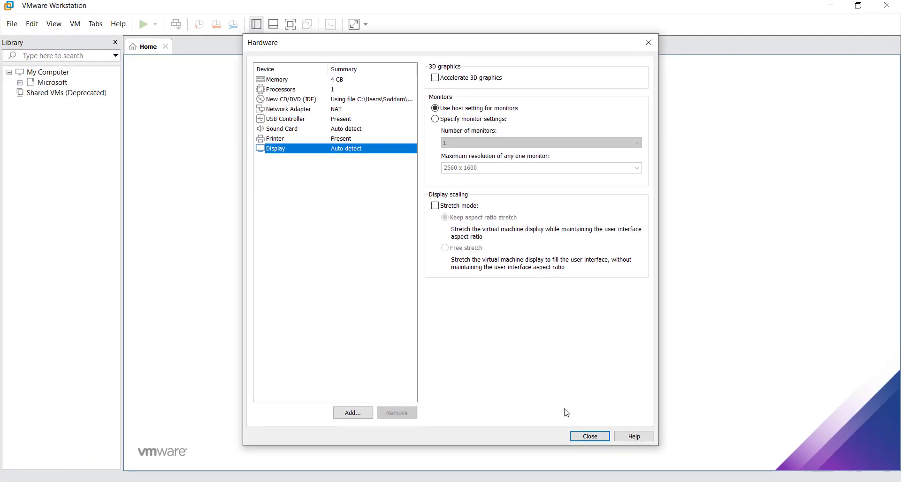
Close the hardware settings, finish the wizard and power on the Kali Linux VM
click(587, 435)
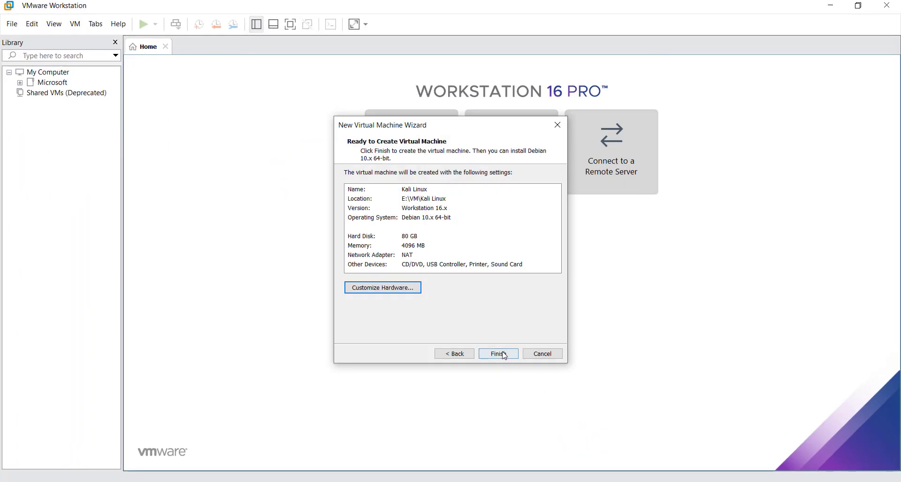
click(500, 353)
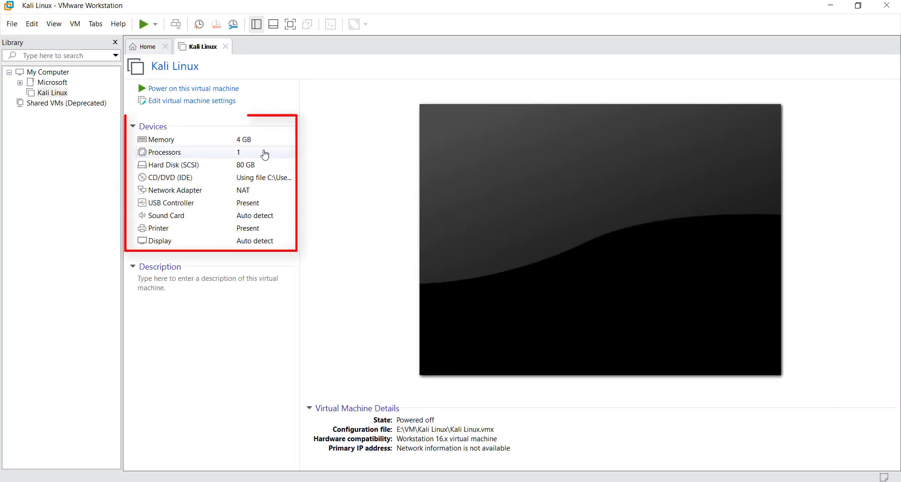
click(213, 89)
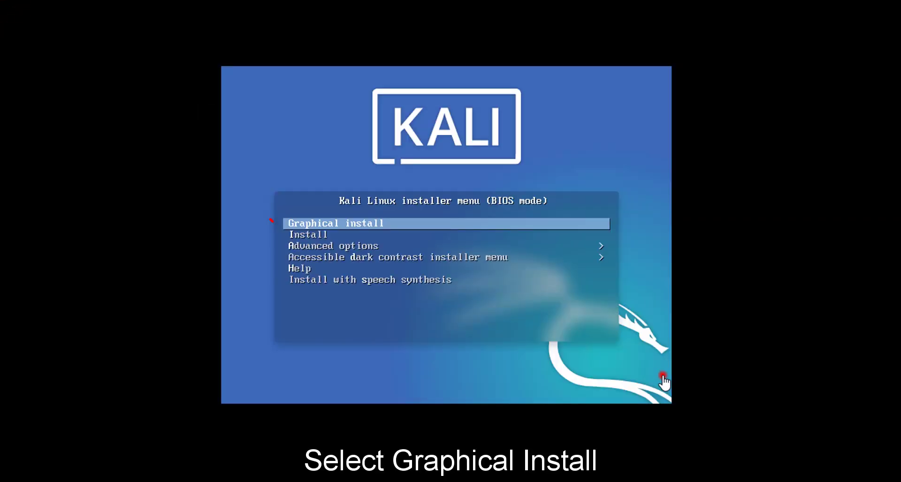
Start the Graphical Install with English language, India location and American English keyboard
click(664, 383)
key(Return)
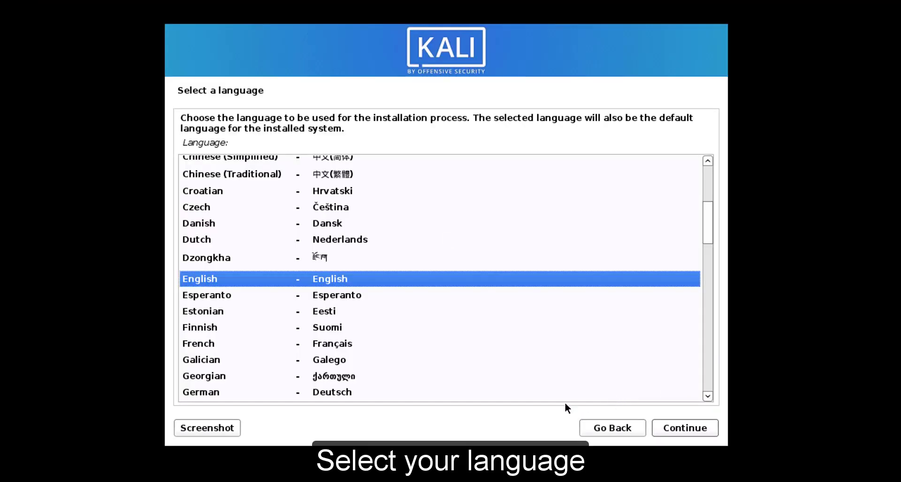
click(341, 280)
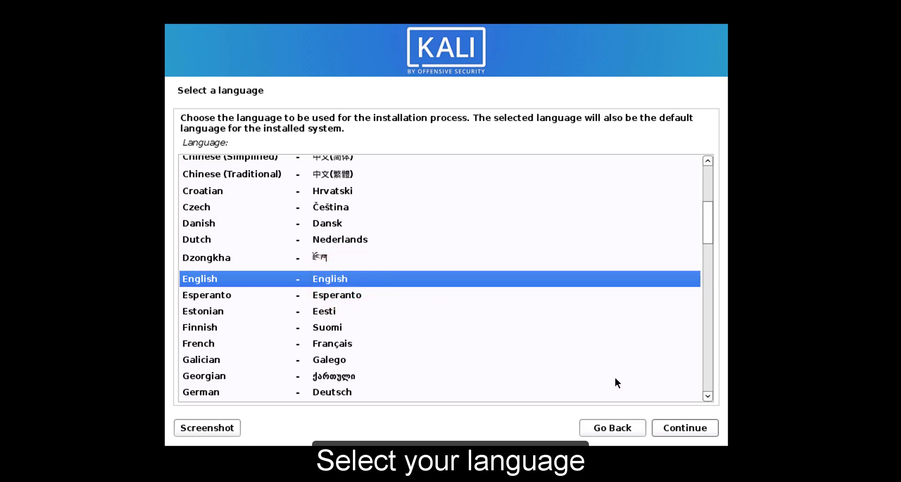
click(681, 430)
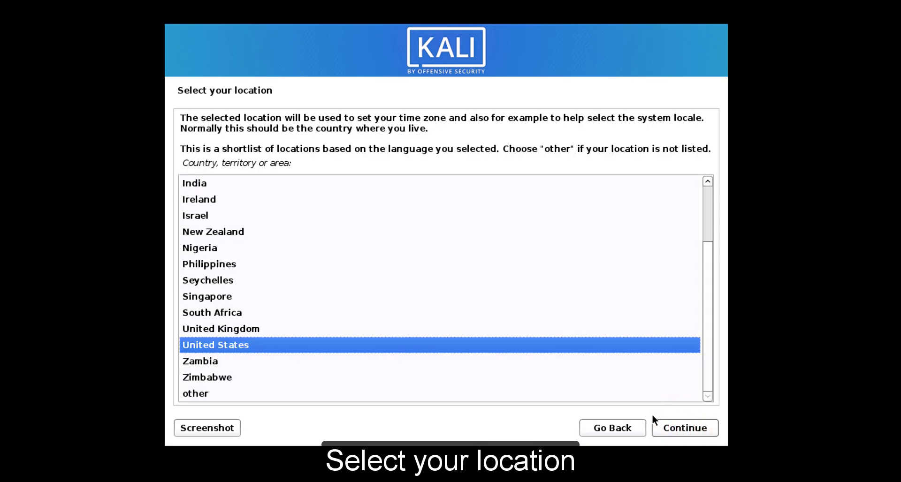
click(205, 187)
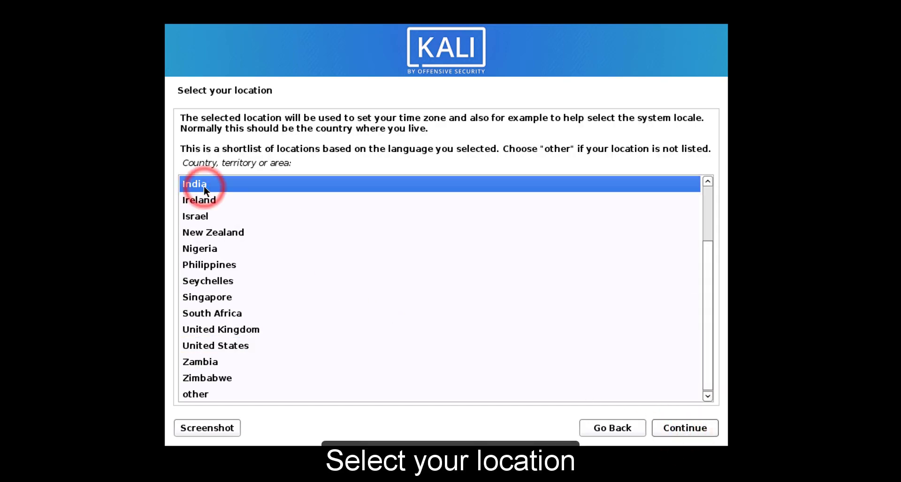
click(680, 429)
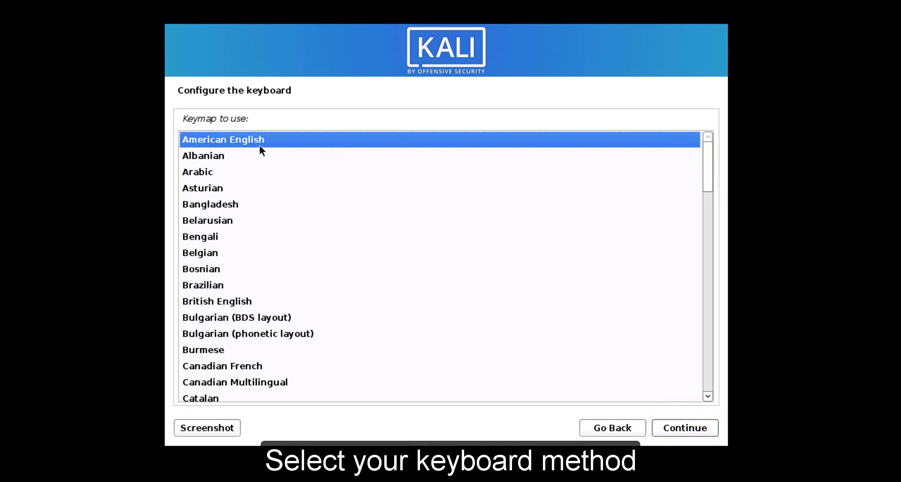
click(241, 140)
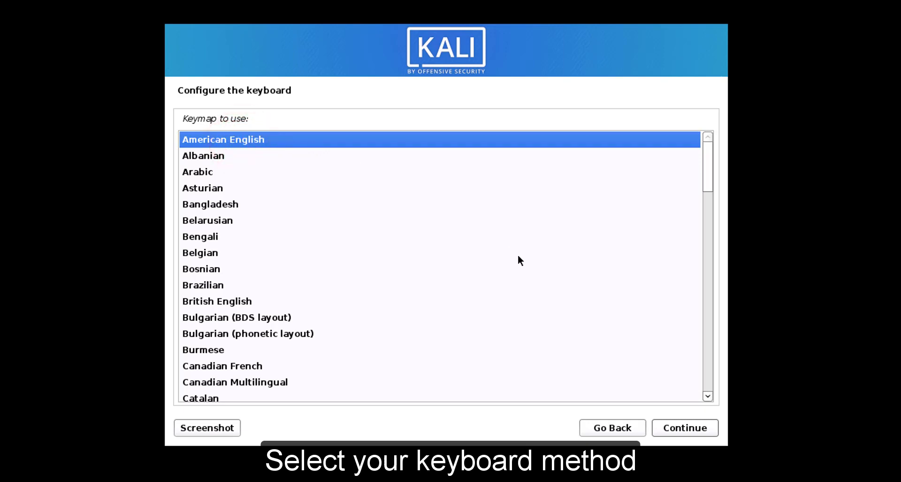
click(698, 430)
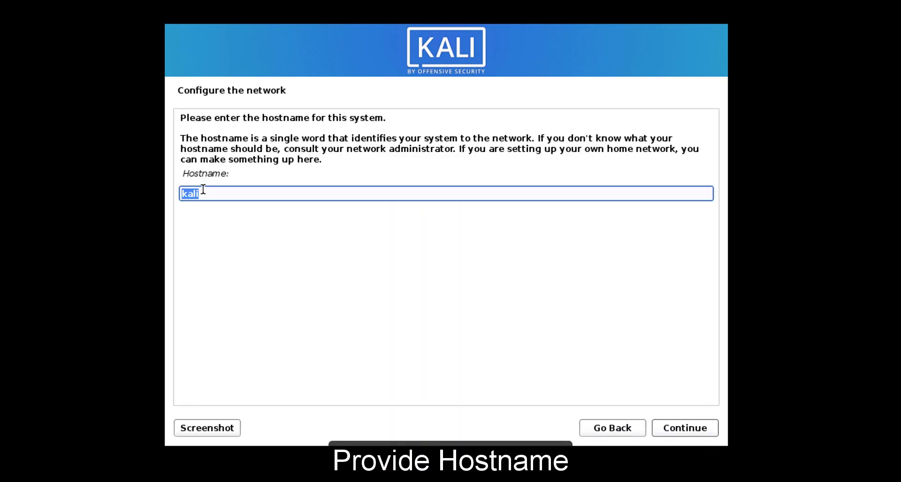
Keep hostname kali and set the domain name to learningmachine.com
click(202, 192)
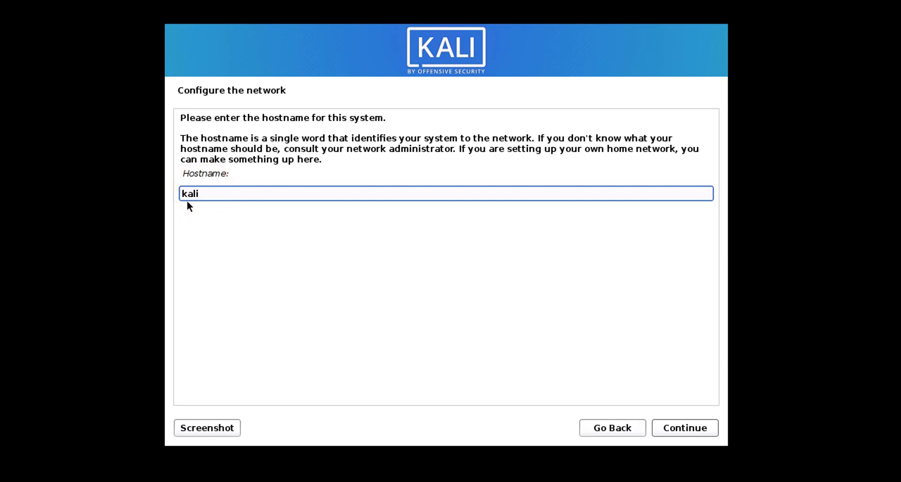
click(698, 429)
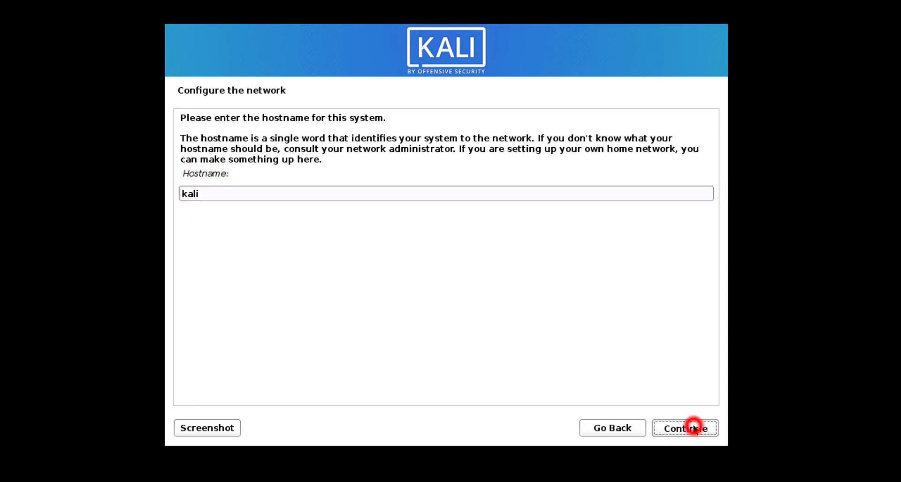
text(learnin)
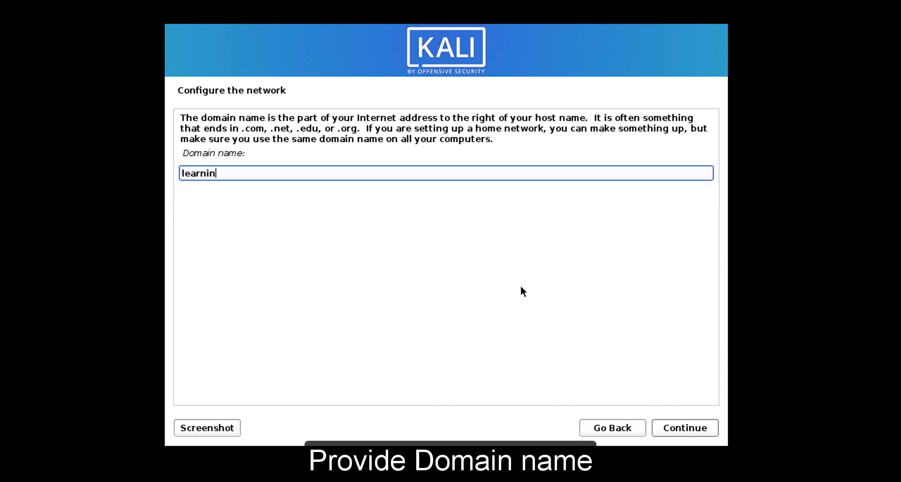
text(gmachine.com)
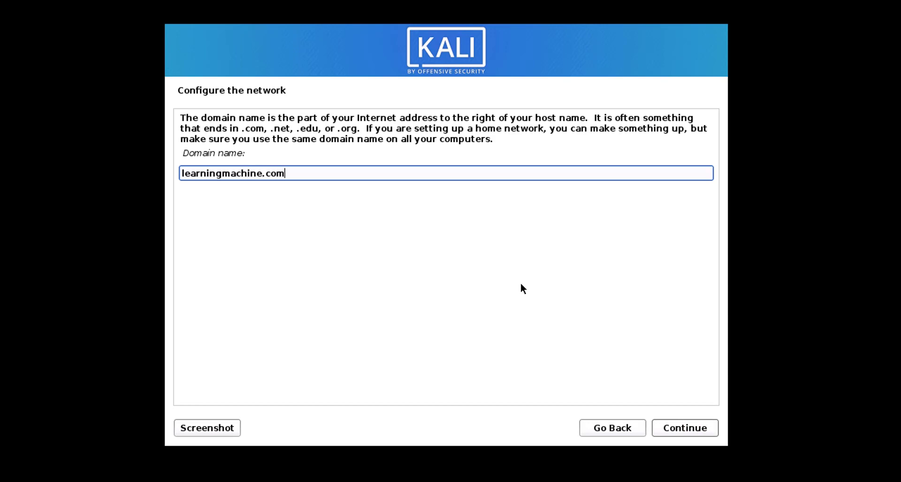
click(703, 429)
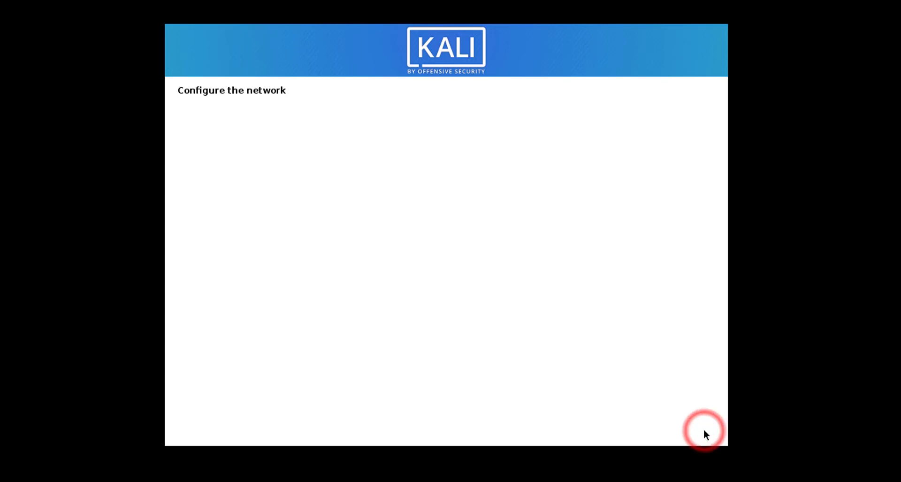
Enter the new user's full name and accept the account username
text(L)
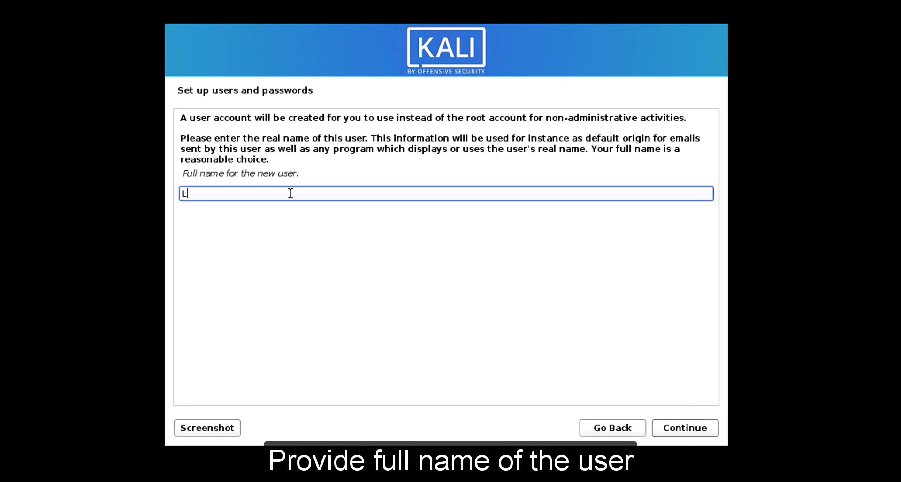
text(earningMach)
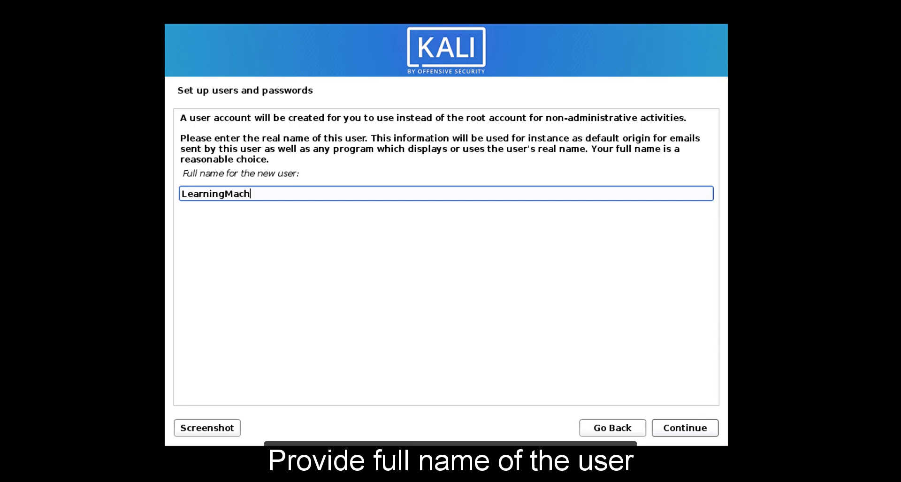
text(ine)
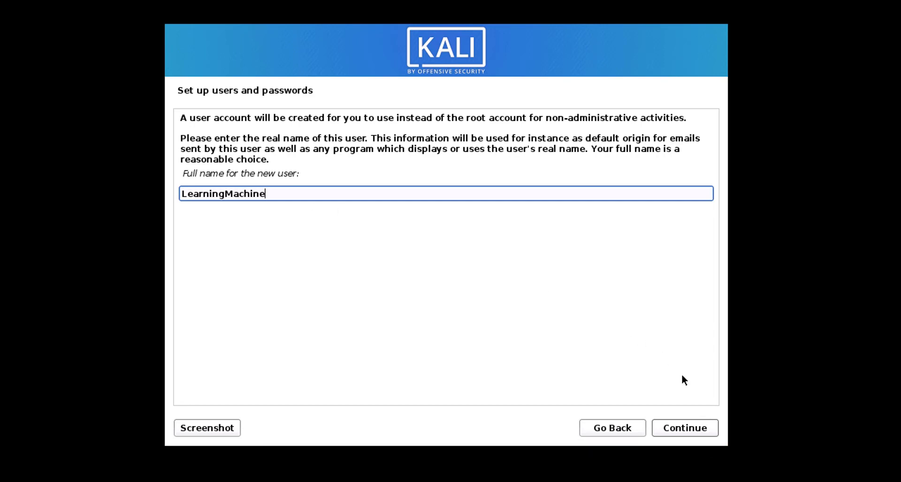
click(685, 428)
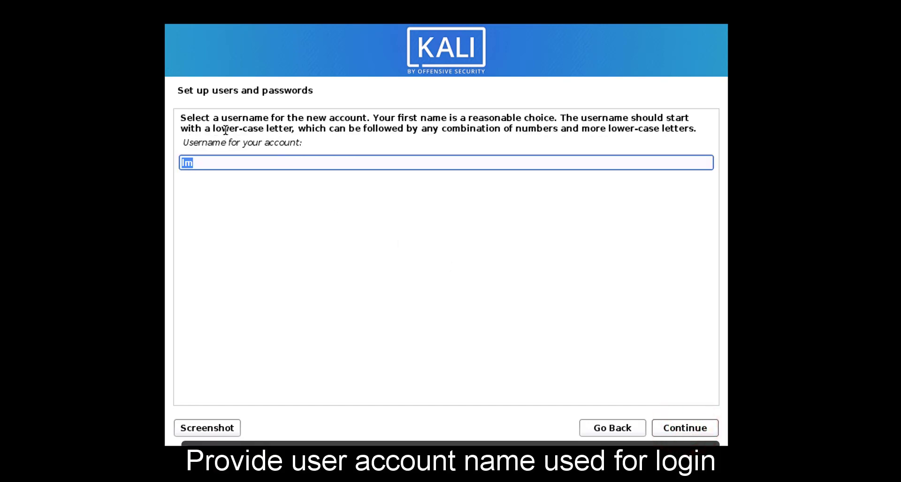
click(227, 162)
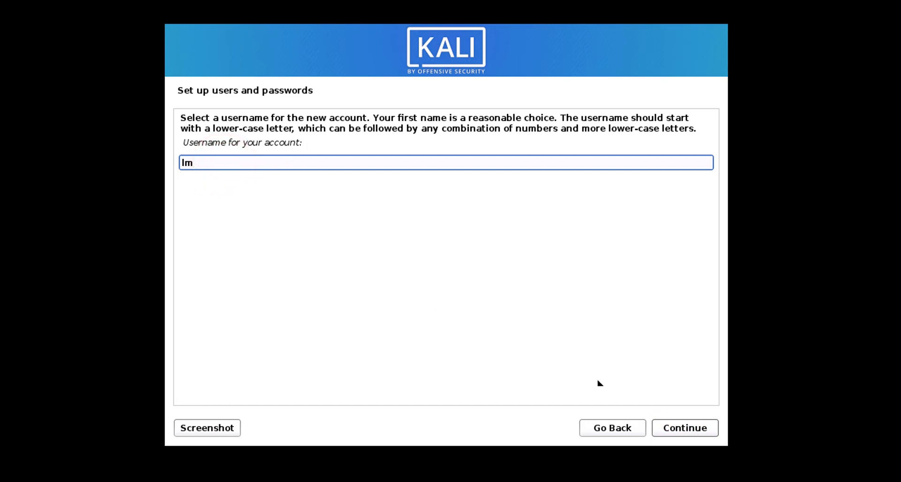
click(668, 429)
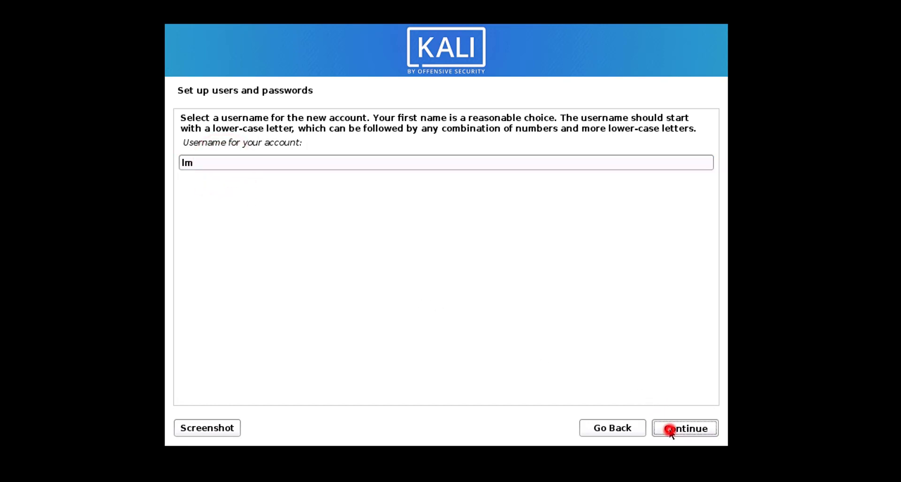
Type the account password, re-enter it in the verify field and proceed
text(password)
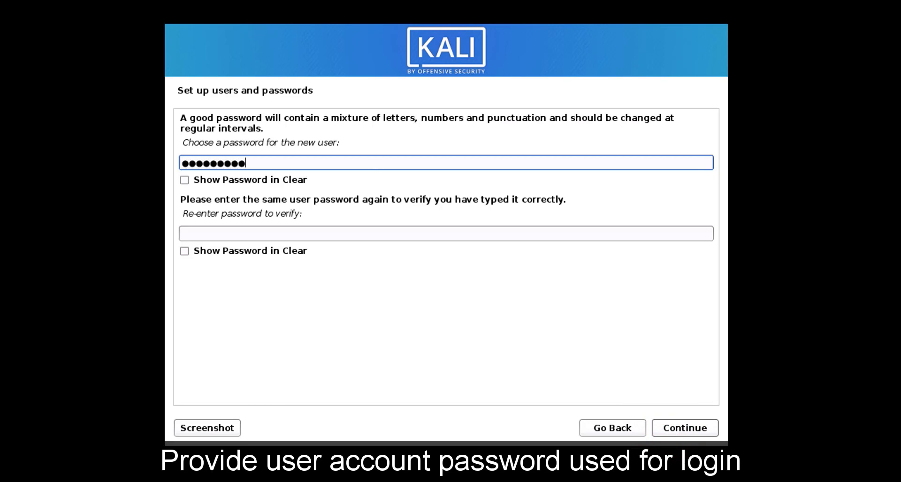
key(Tab)
key(Tab)
text(pa)
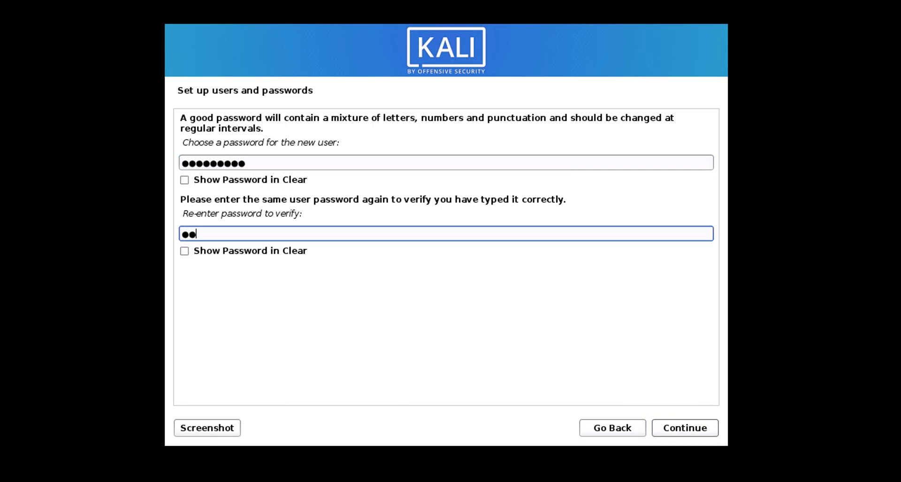
text(sswo)
click(684, 428)
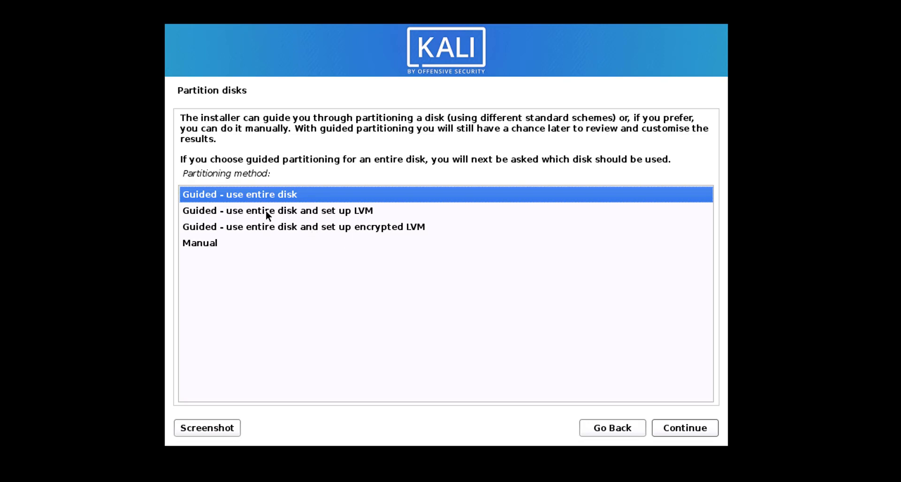
Use guided partitioning of the entire 85.9 GB disk with all files in one partition
click(277, 193)
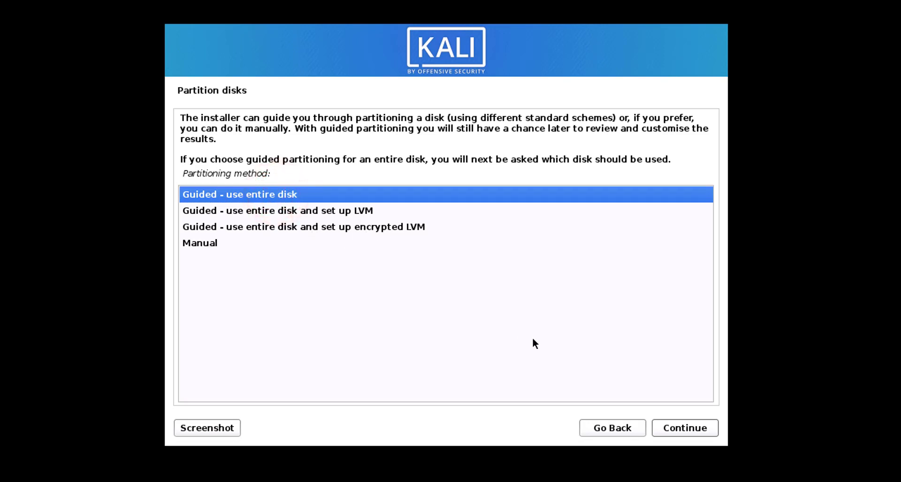
click(688, 428)
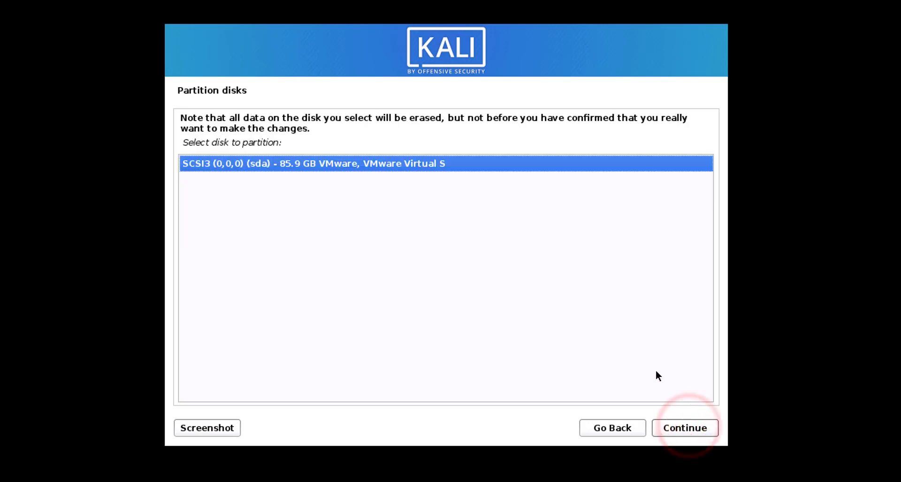
click(350, 165)
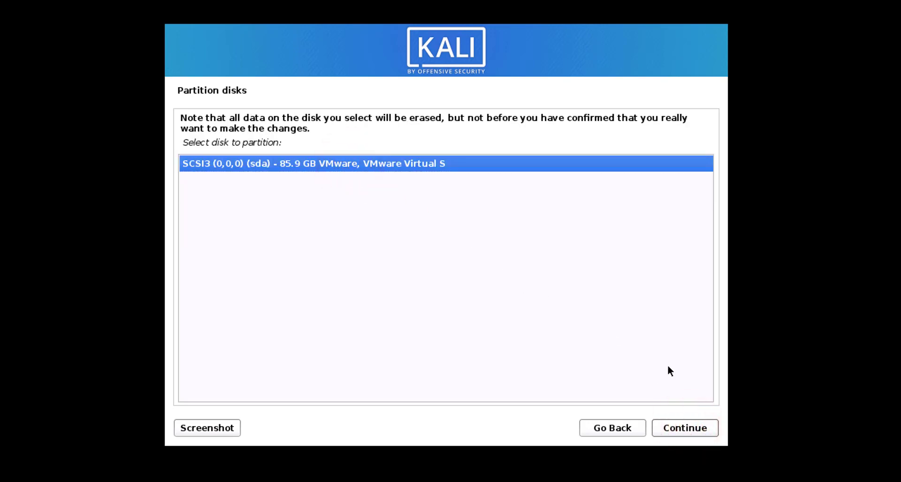
click(698, 429)
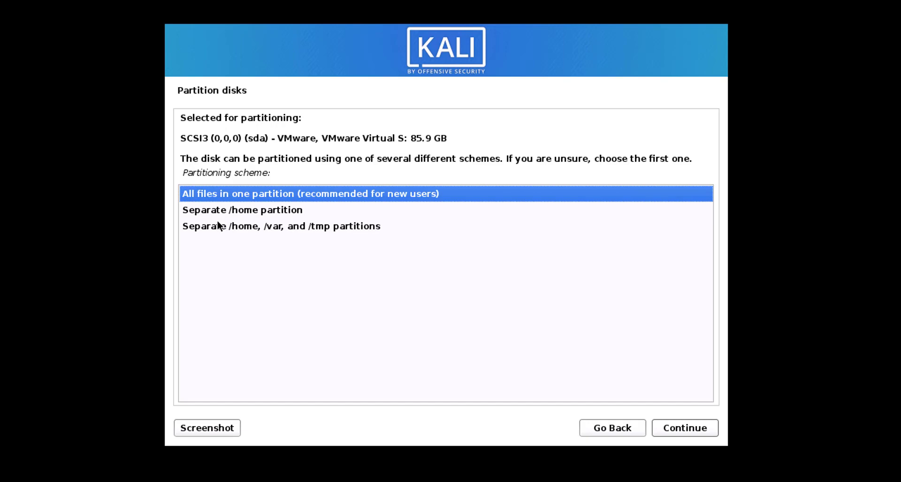
click(322, 195)
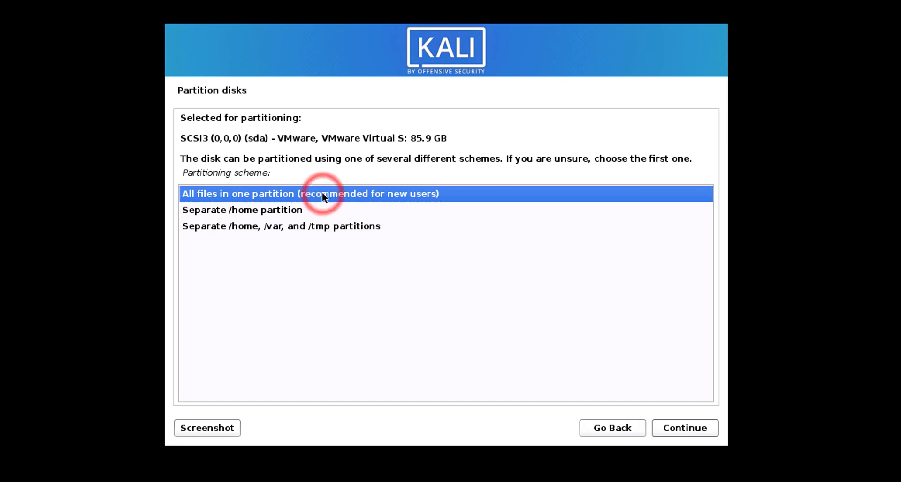
click(707, 420)
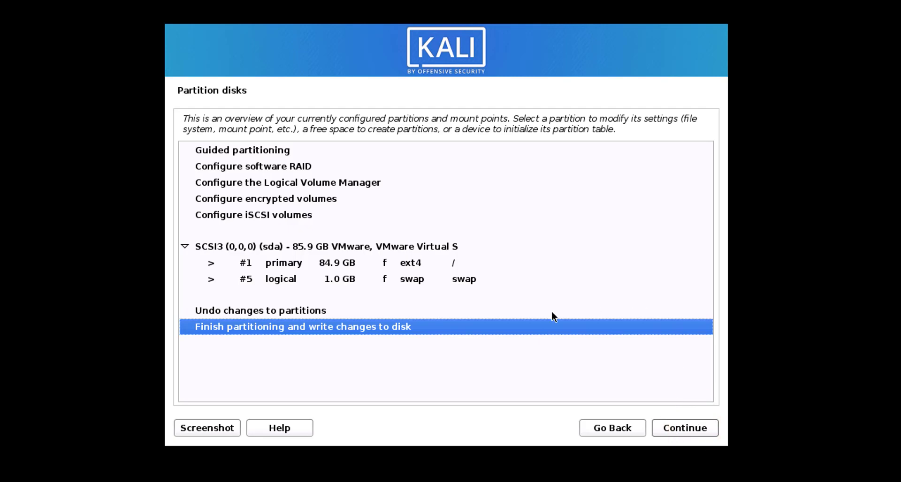
Finish partitioning and confirm writing the changes to disk to start the base install
click(687, 428)
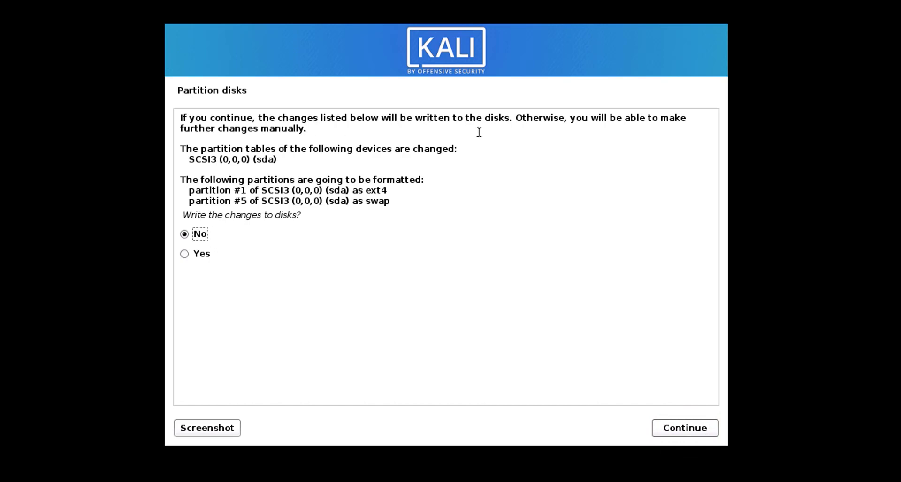
click(206, 254)
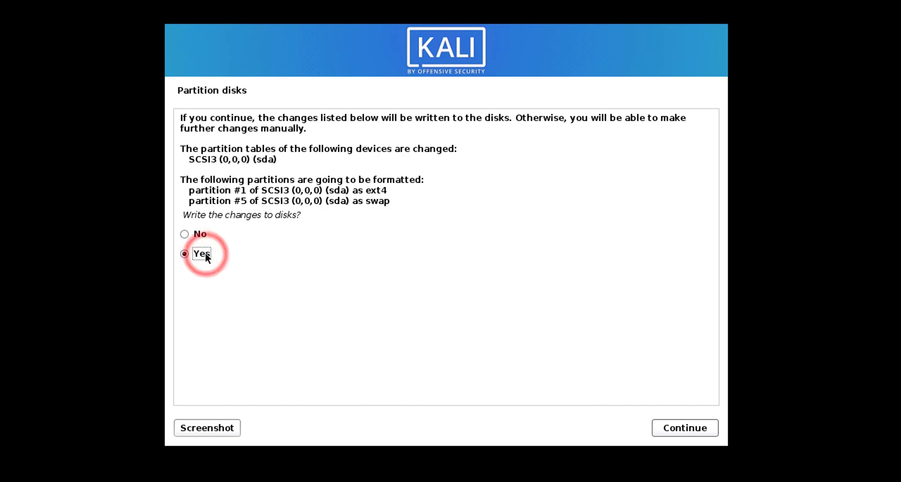
click(670, 425)
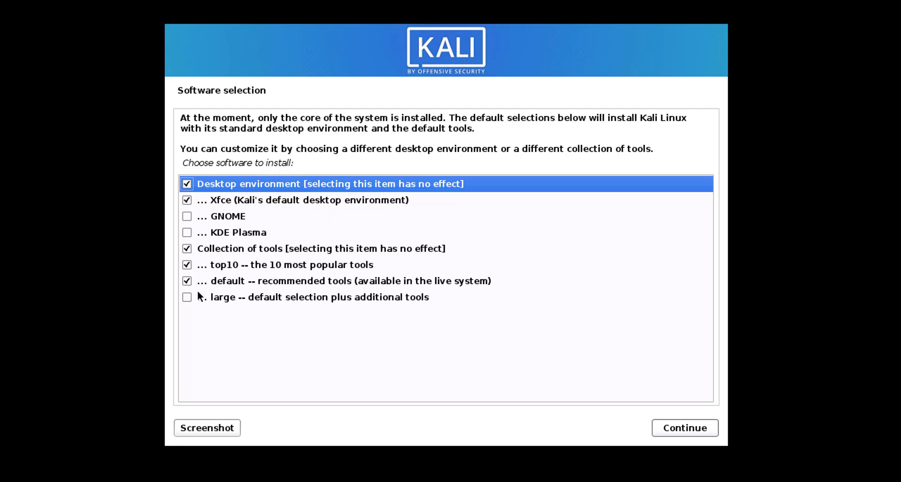
Add the 'large -- default selection plus additional tools' collection and install the software
click(186, 297)
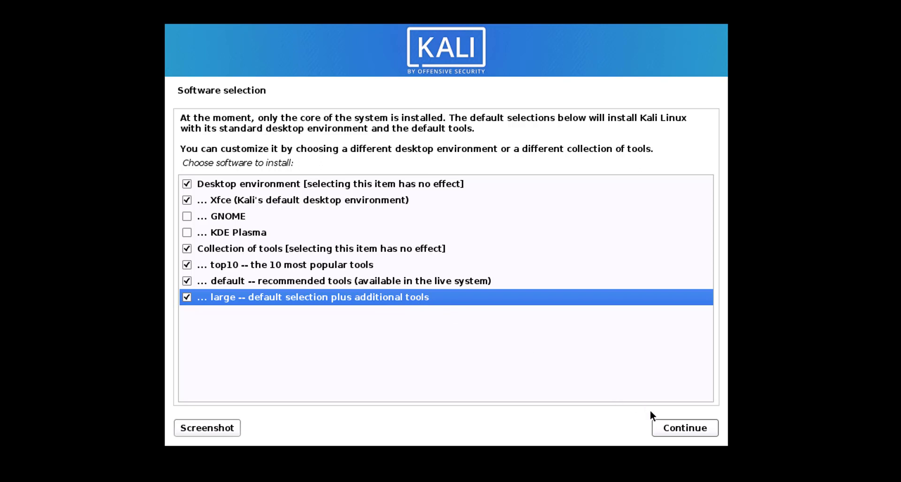
click(678, 428)
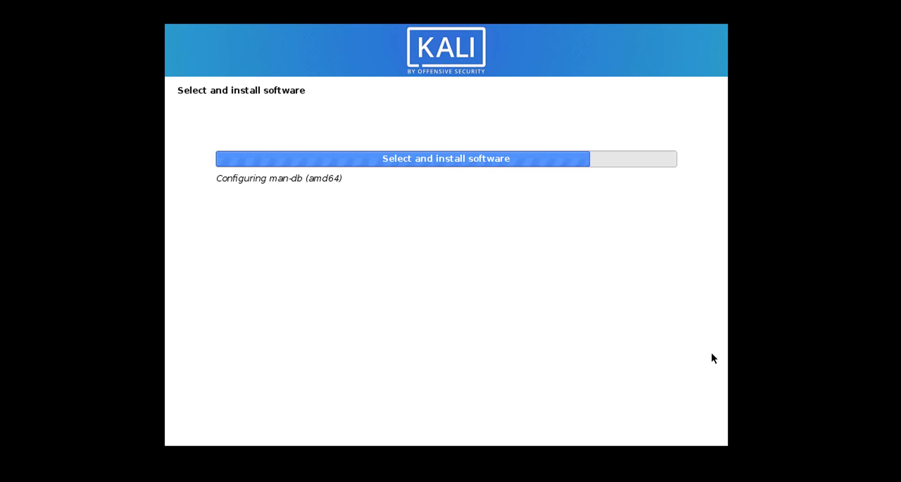
click(697, 244)
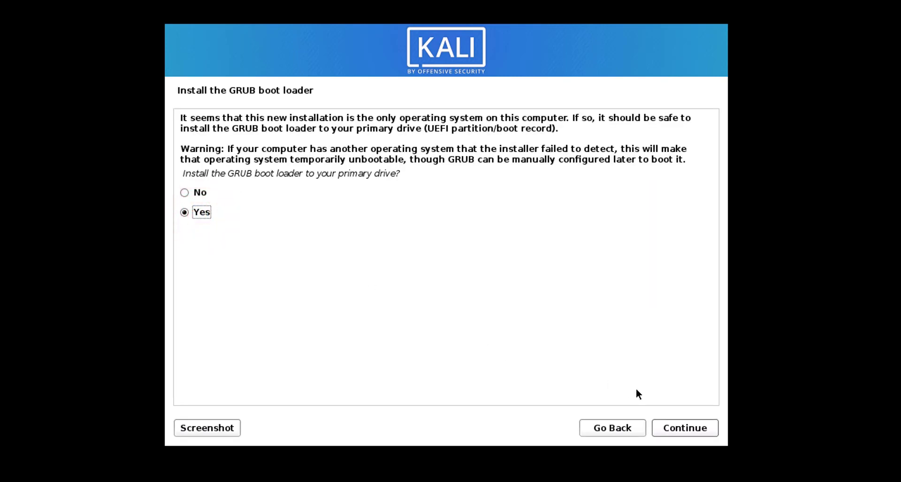
Install the GRUB boot loader on /dev/sda
click(681, 428)
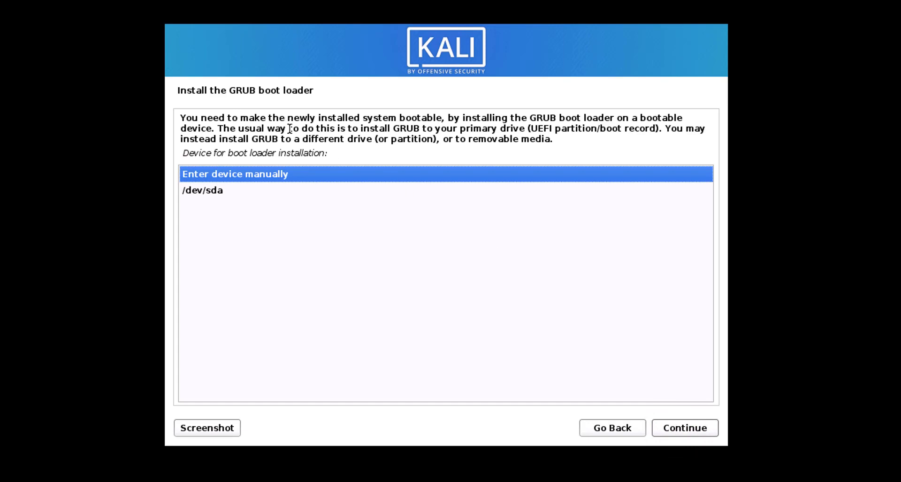
click(212, 196)
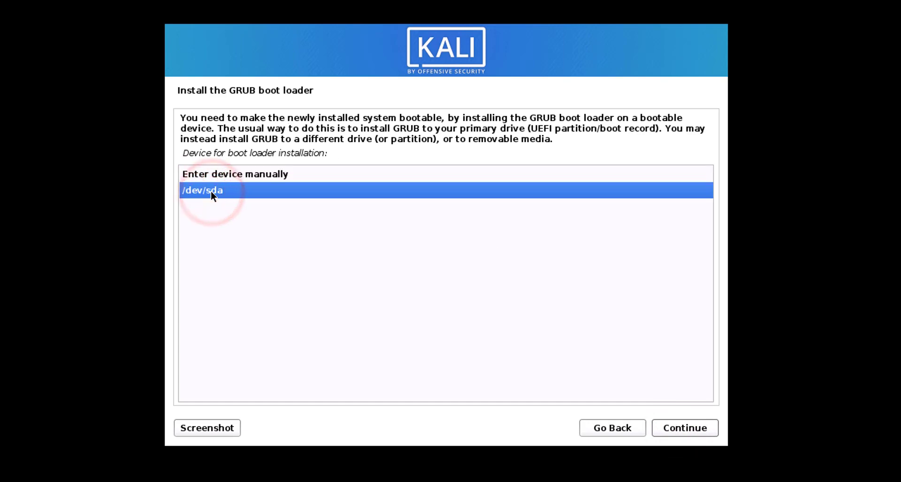
click(692, 430)
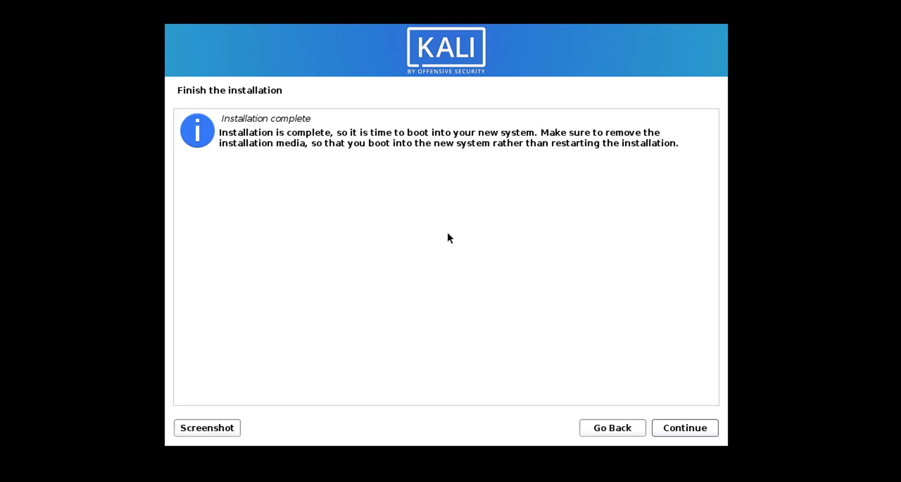
Finish the installer so Kali reboots, then enter the new user's username and password at the login screen
click(693, 430)
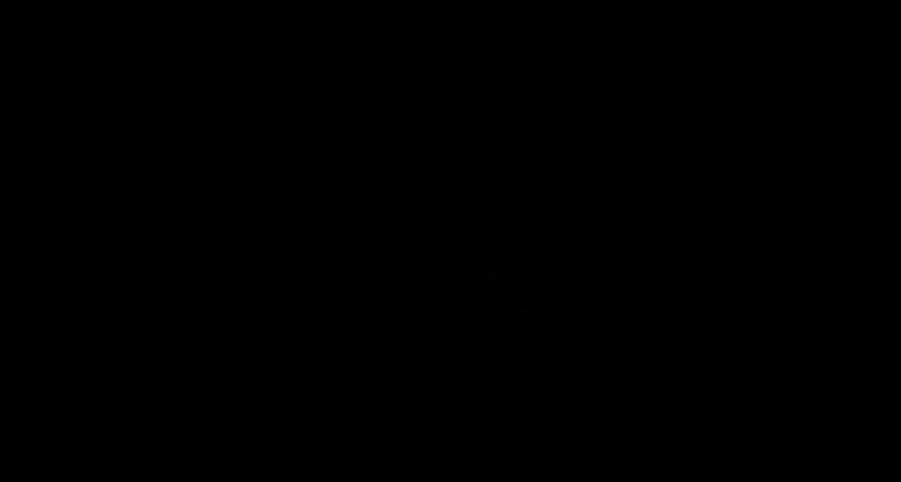
text(lm)
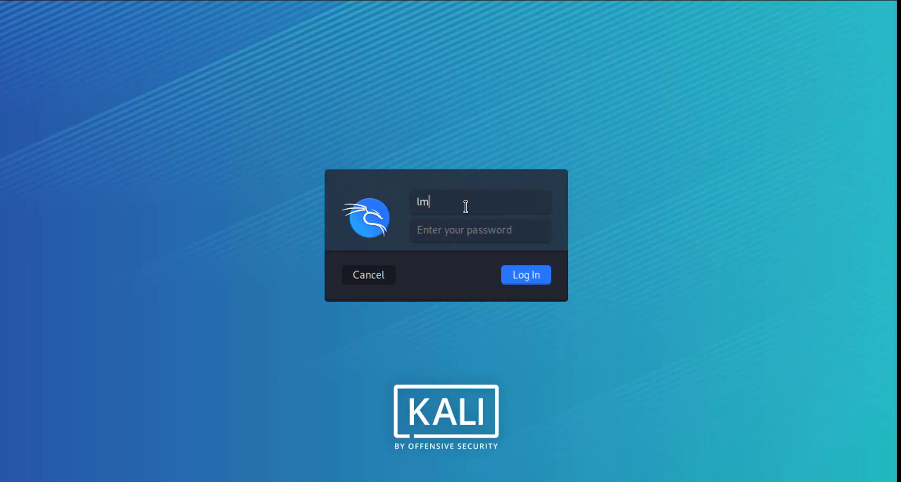
key(Tab)
text(••••••••)
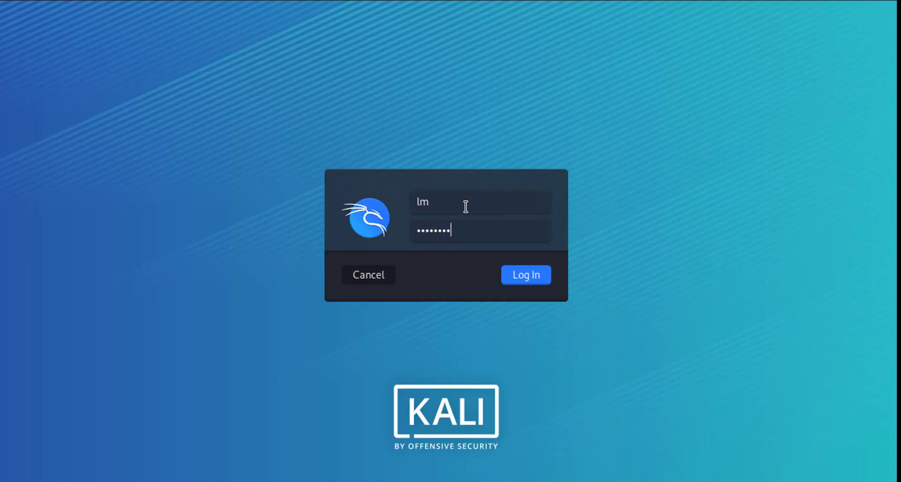